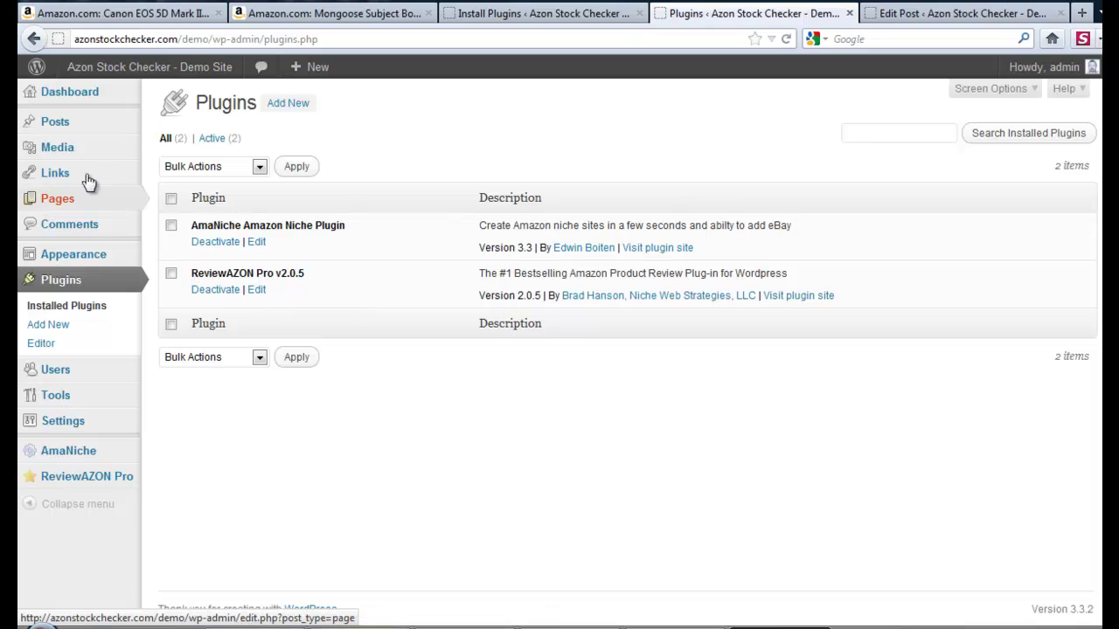
Open the All Posts list to see the seven published posts
left_click(55, 122)
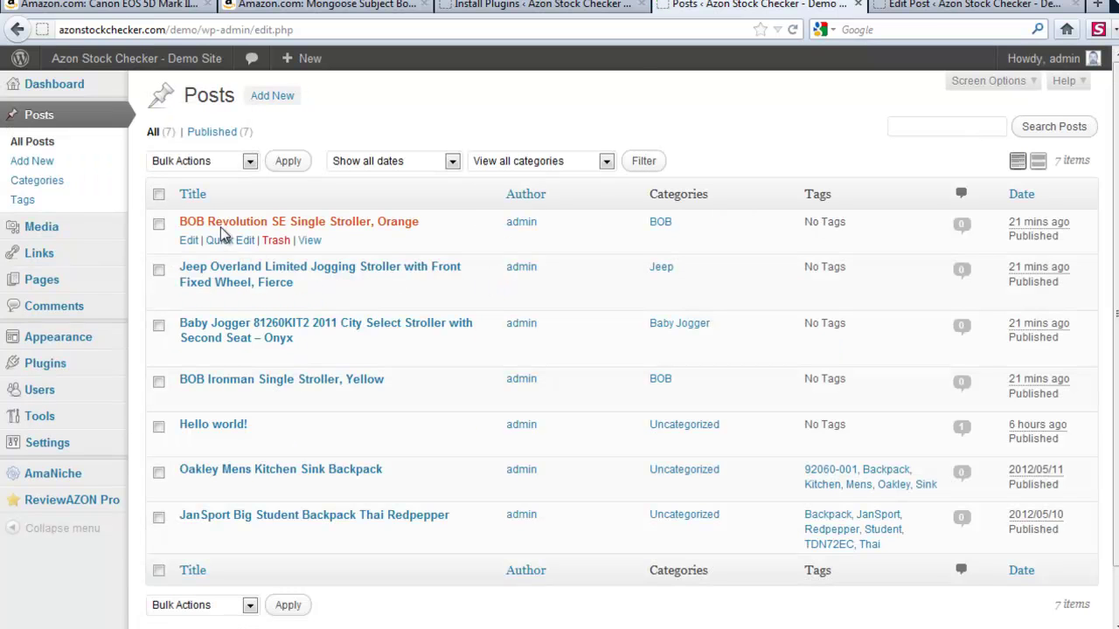
Inspect the BOB Revolution SE and JanSport backpack posts, then open Hello world! for editing
left_click(189, 248)
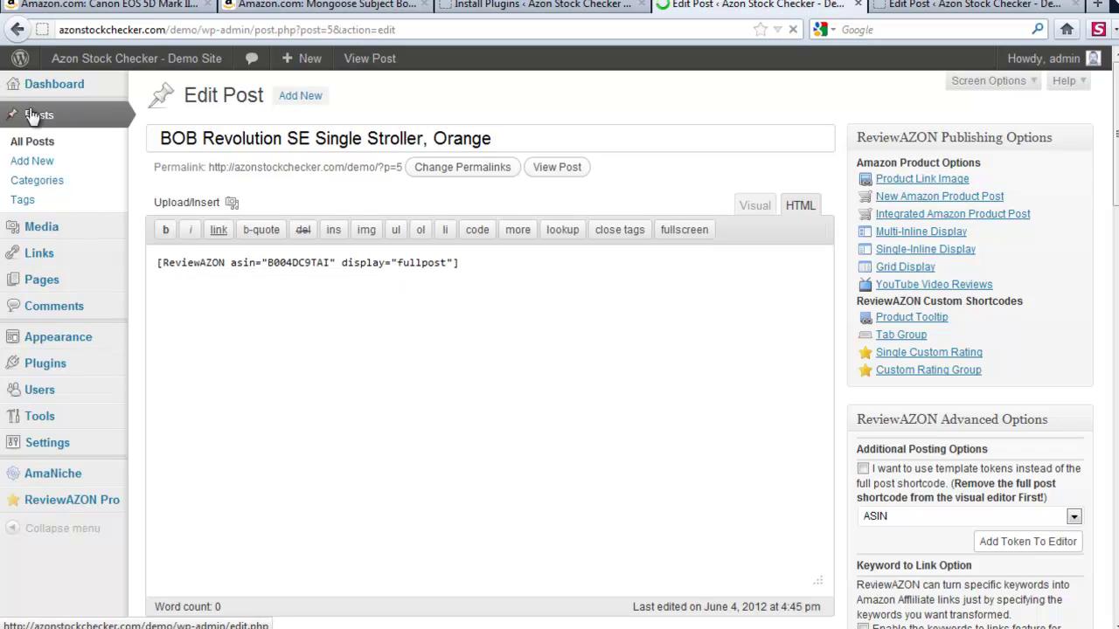
left_click(40, 150)
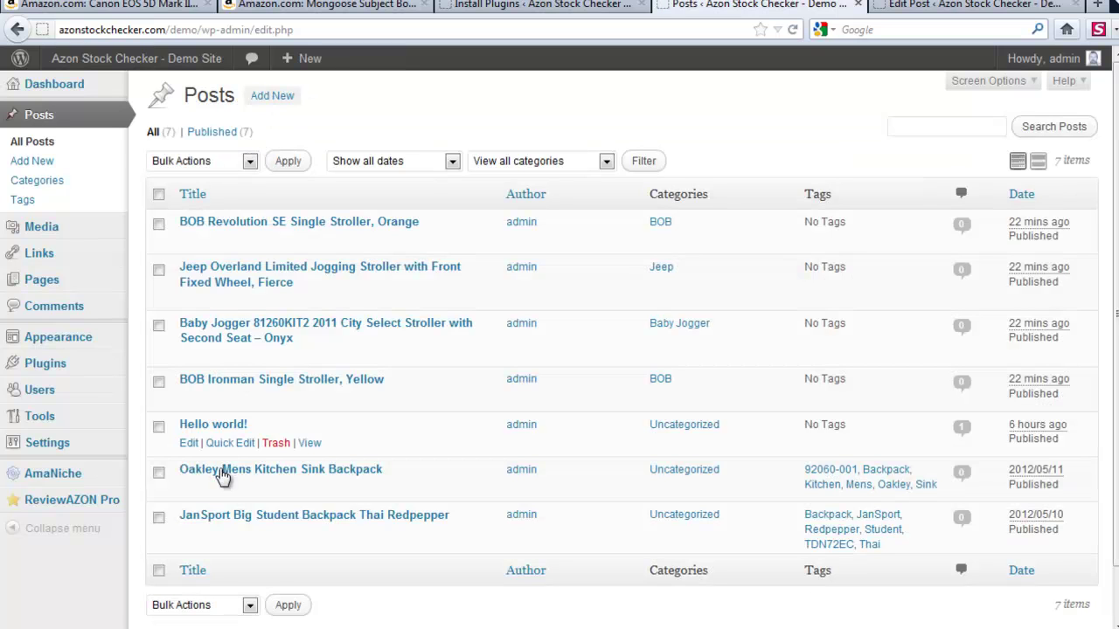
left_click(189, 533)
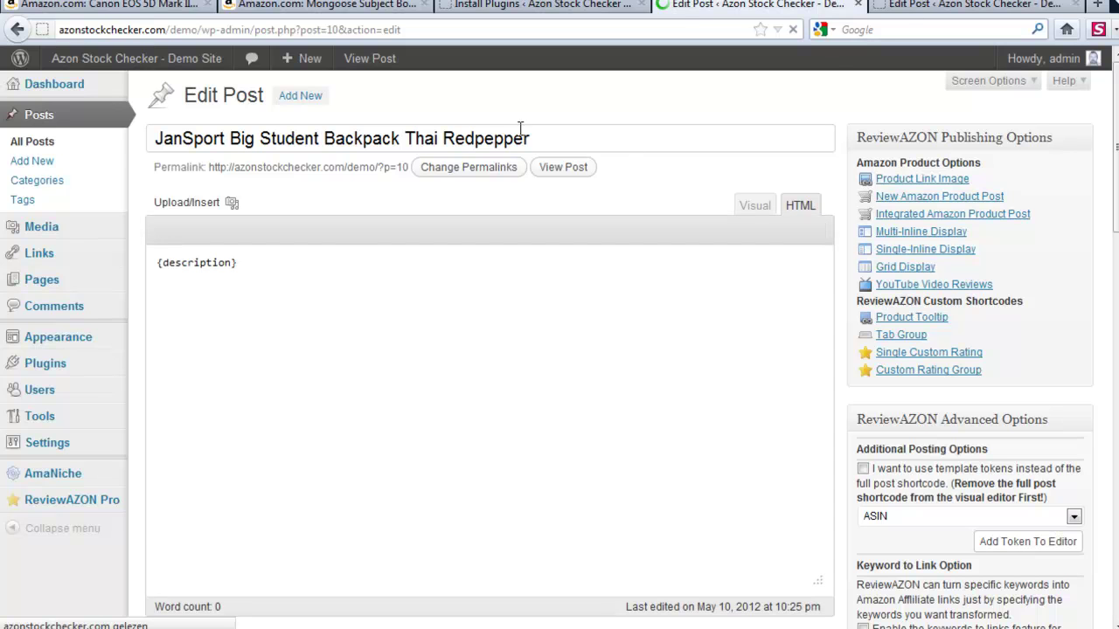
left_click(36, 141)
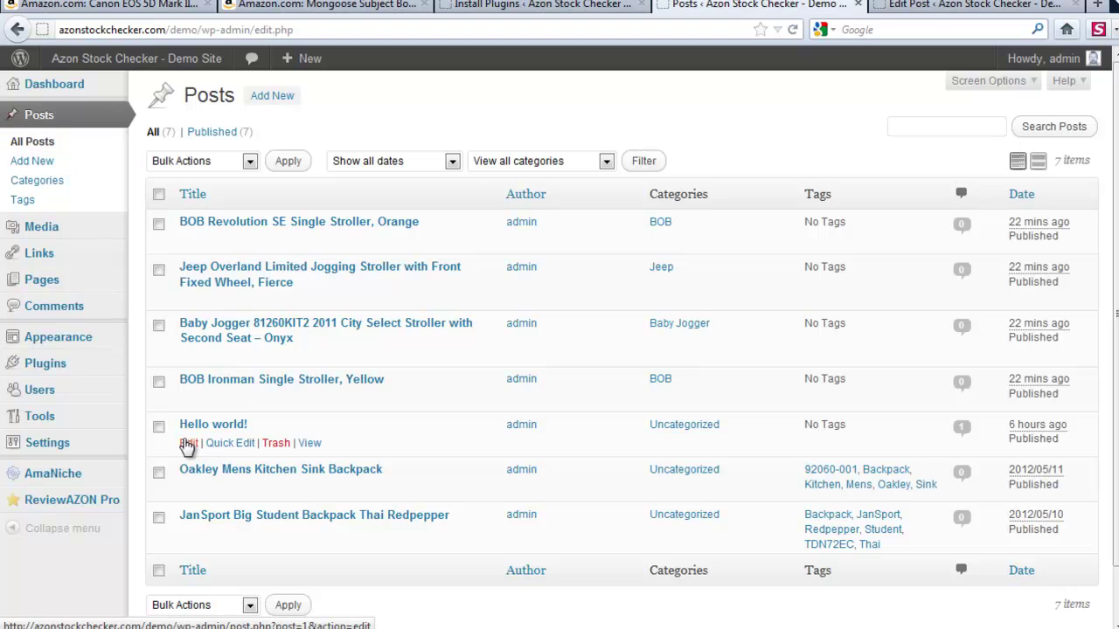
left_click(213, 424)
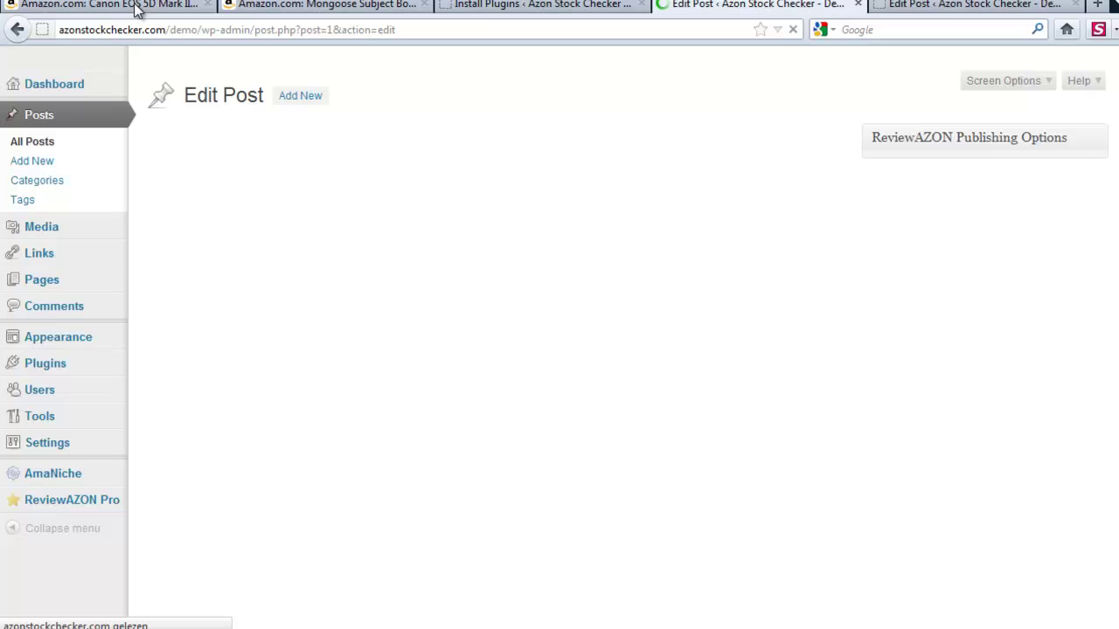
View the Canon EOS 5D Mark II and Mongoose bike Amazon pages, dismissing the link-HTML popup
left_click(136, 9)
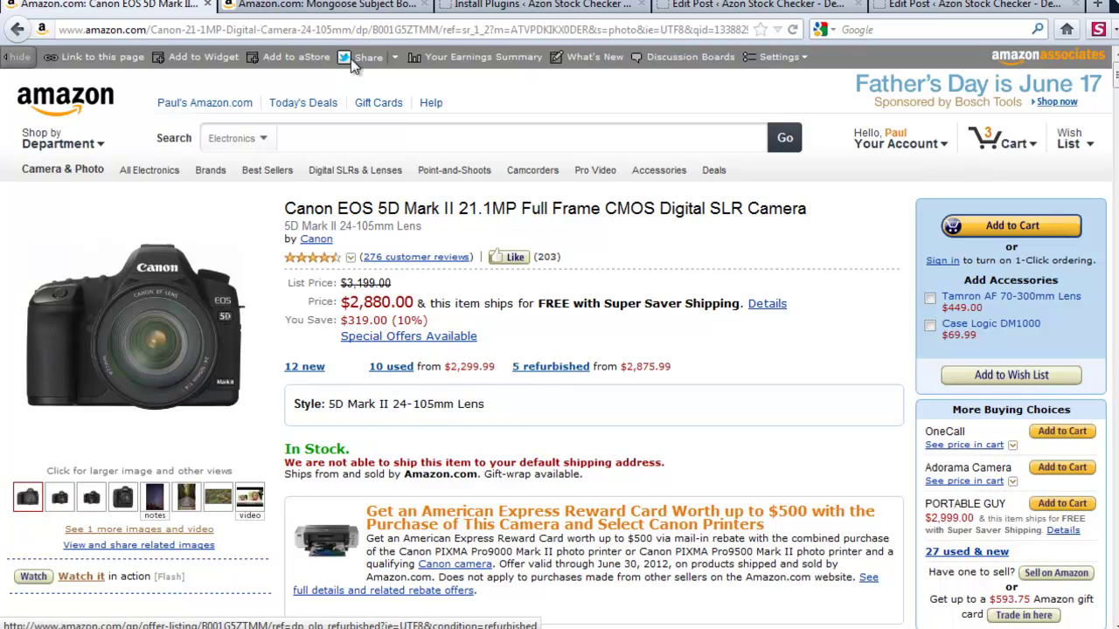
left_click(332, 7)
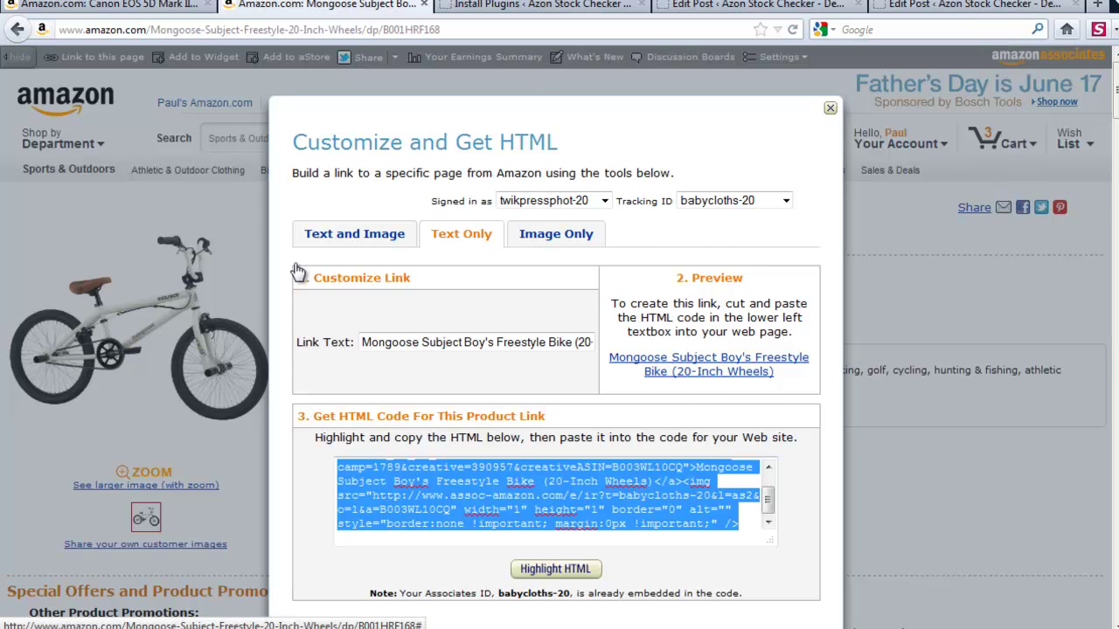
left_click(346, 255)
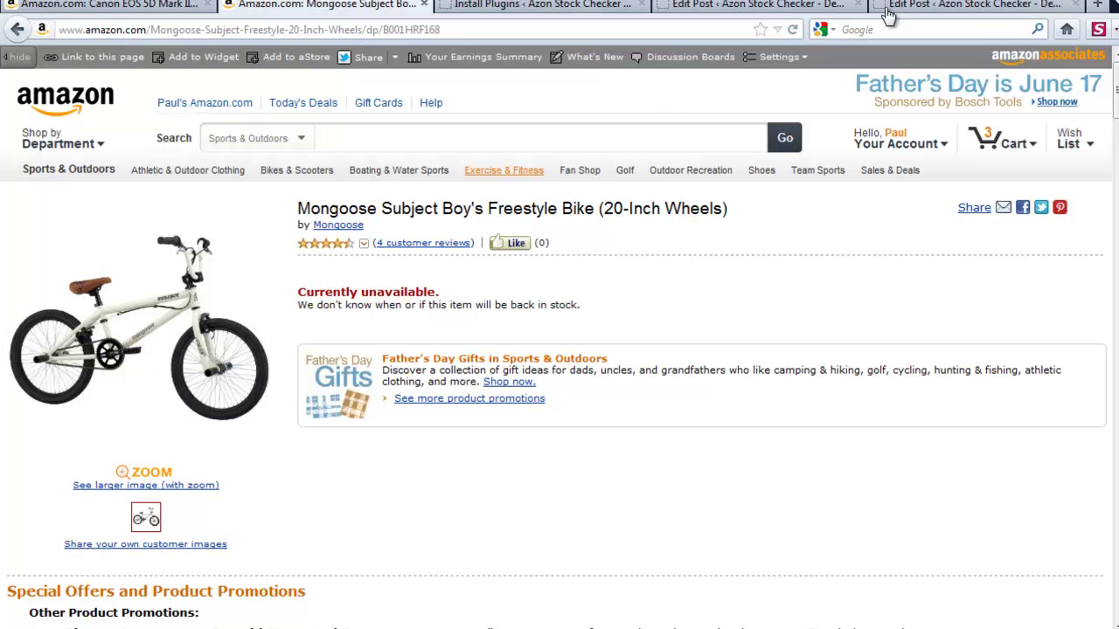
Go from the Hello world! editor to Plugins > Installed Plugins > Add New
left_click(916, 9)
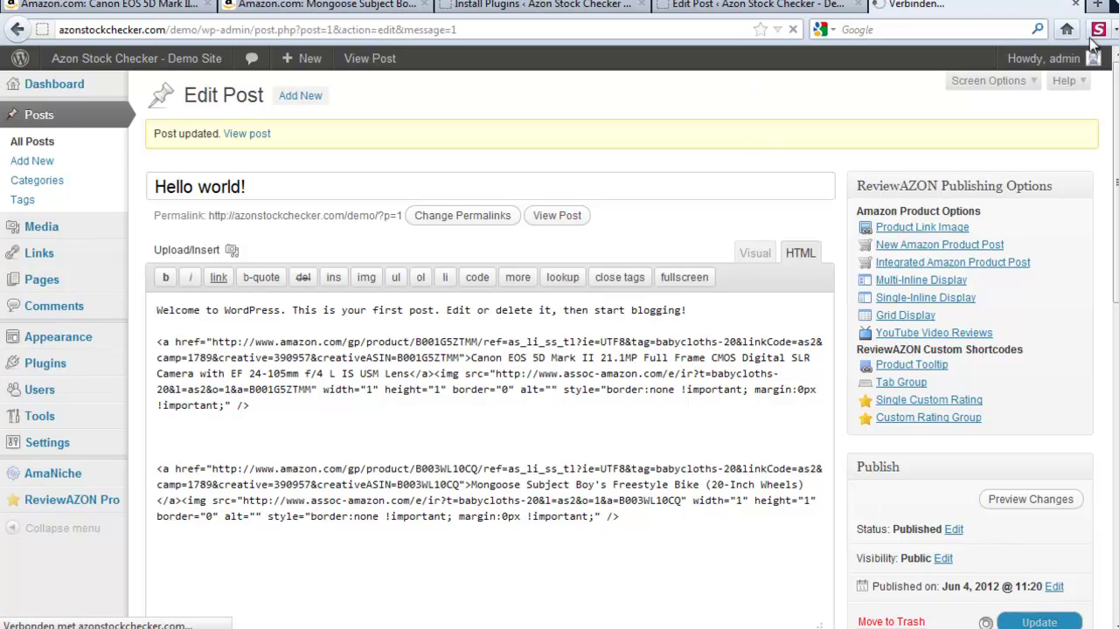
mouse_move(46, 367)
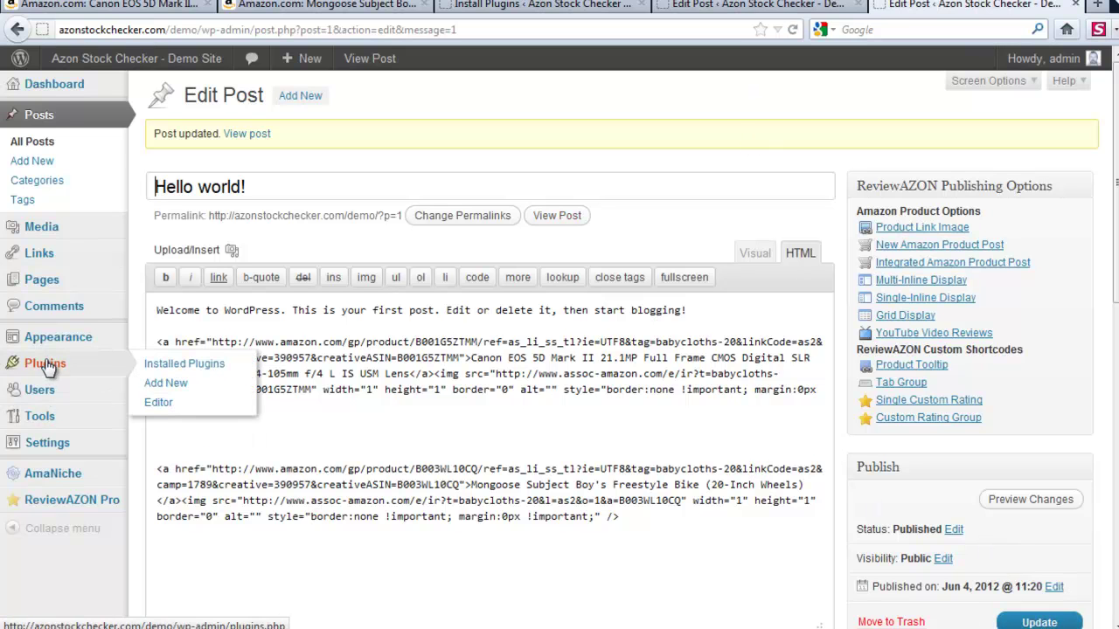
left_click(193, 372)
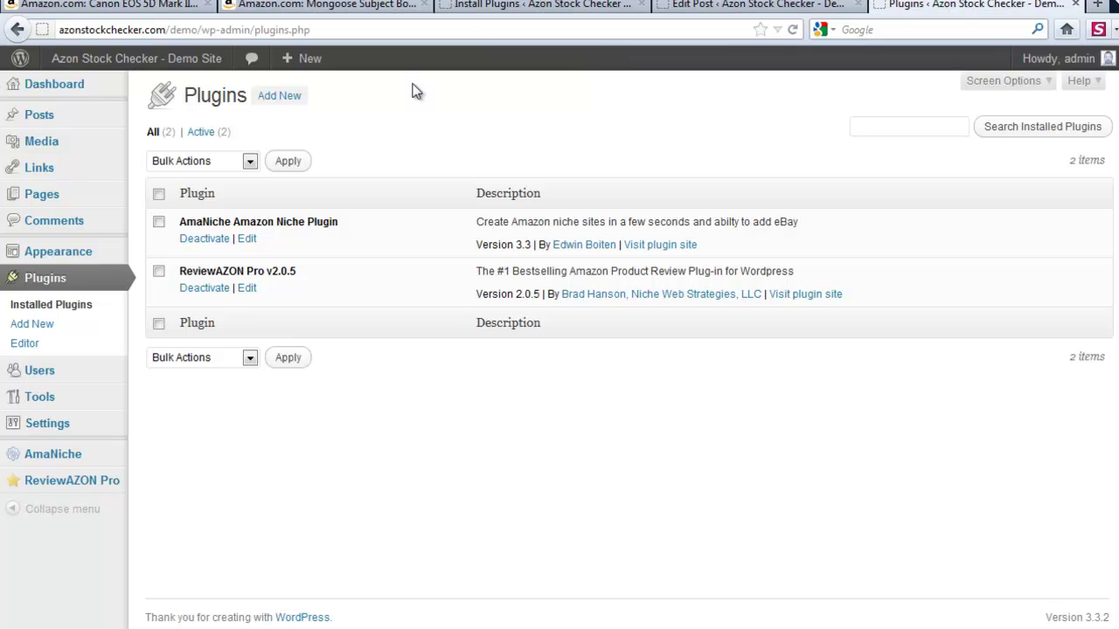
left_click(290, 98)
Upload azonstockchecker.zip as a new plugin, install it and activate it
middle_click(706, 11)
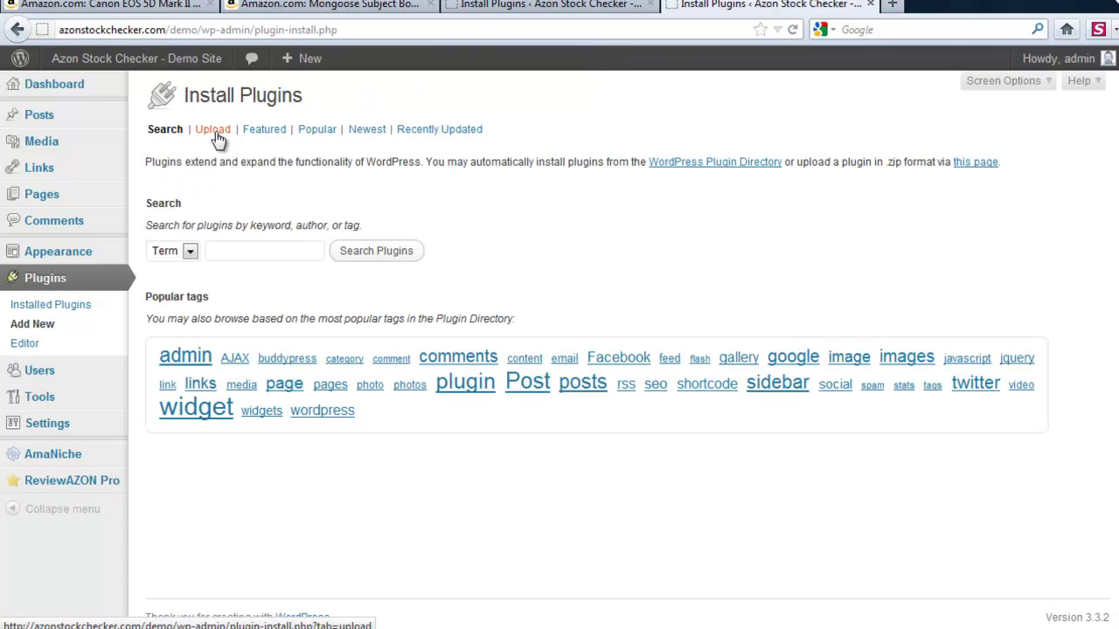
left_click(218, 139)
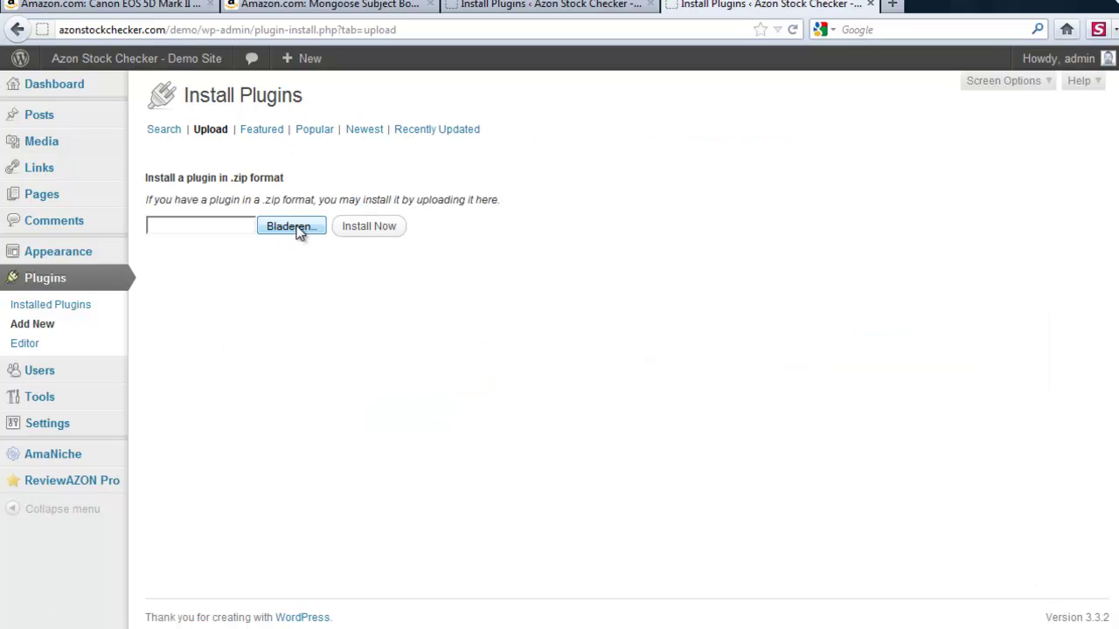
left_click(298, 228)
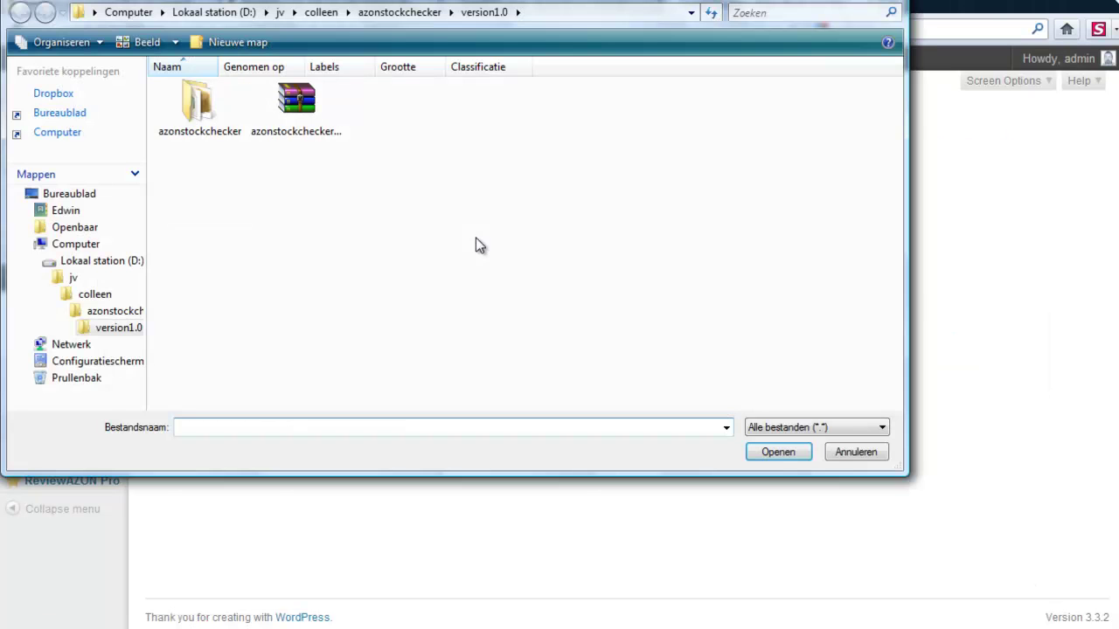
left_click(295, 110)
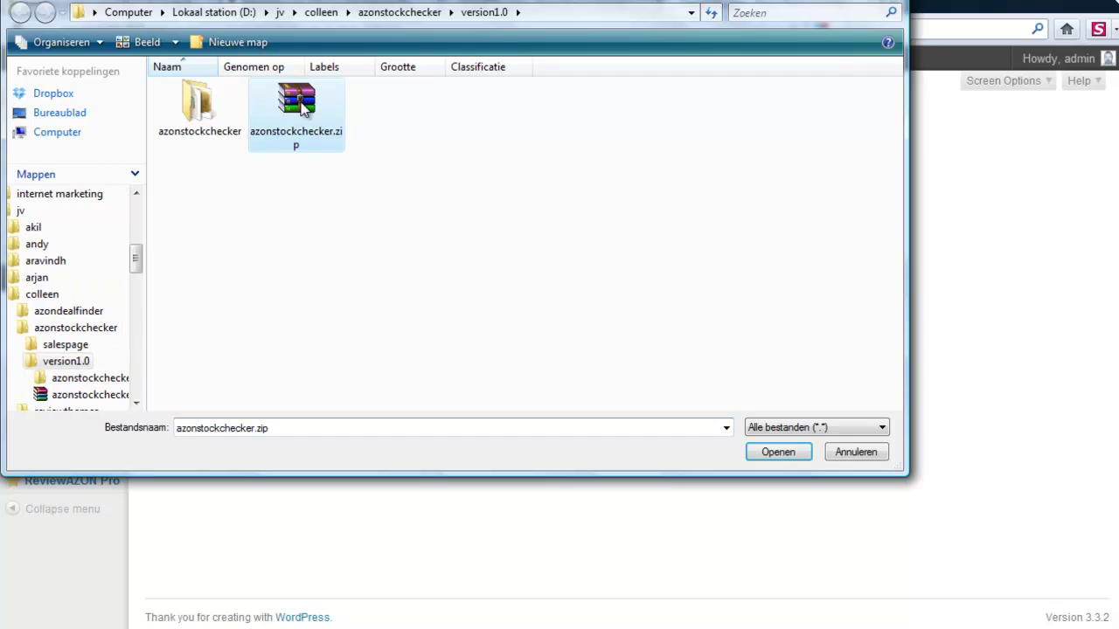
left_click(789, 460)
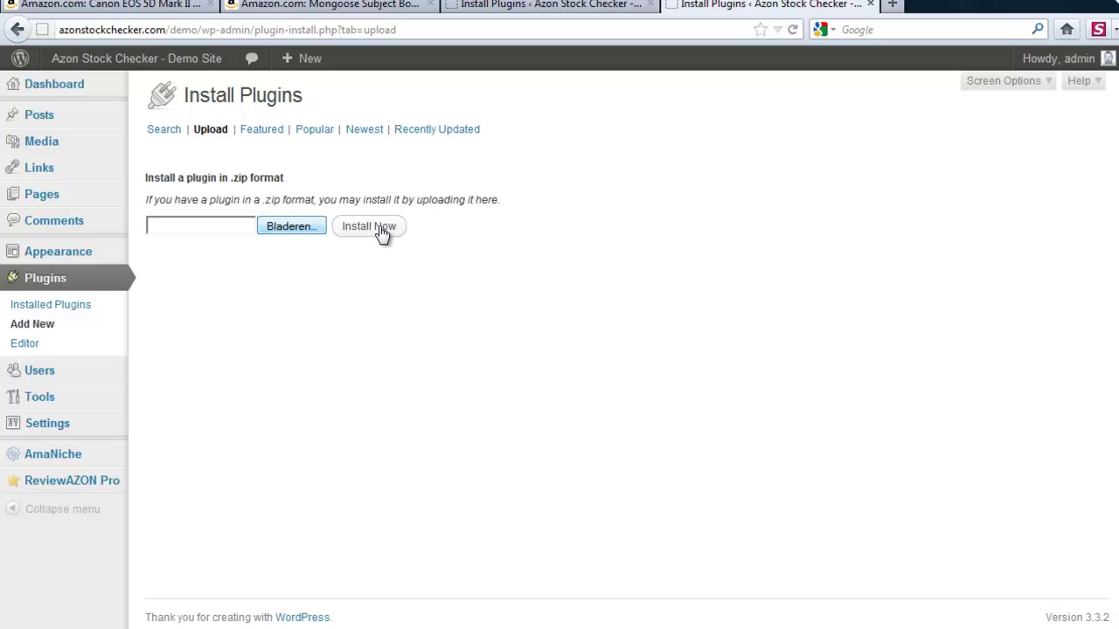
left_click(381, 230)
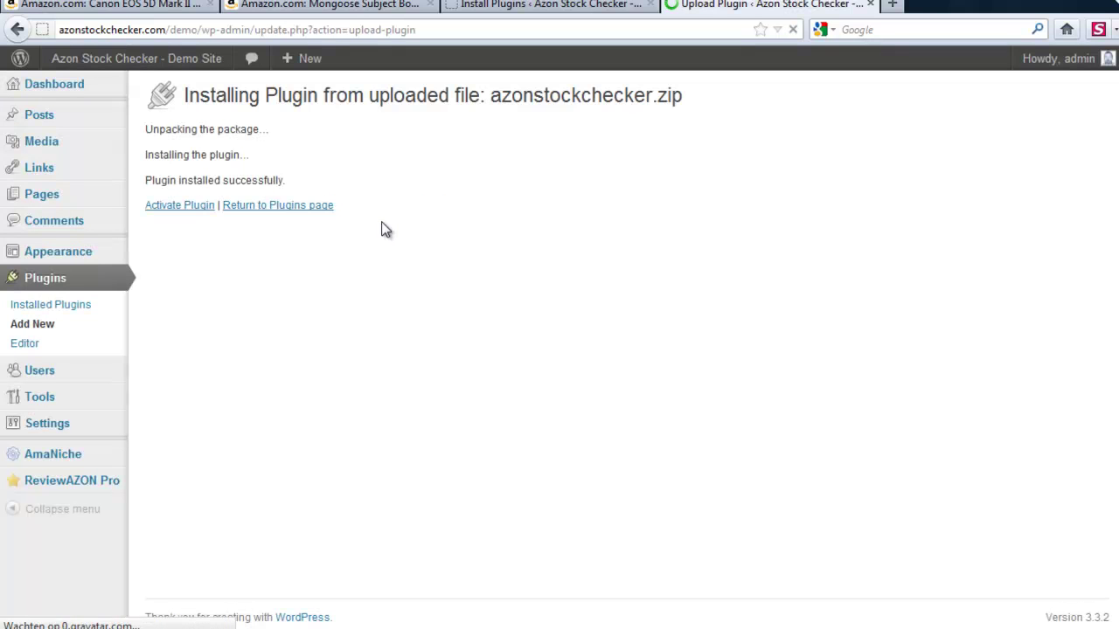
left_click(158, 208)
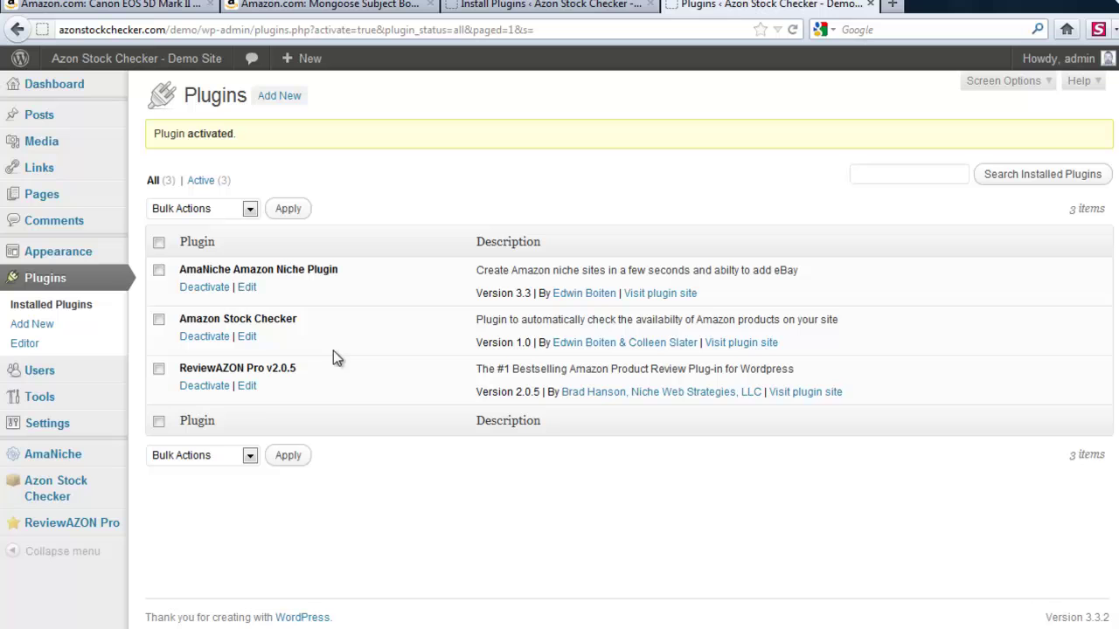
Open Azon Stock Checker Options and fill in the saved Amazon public API key
mouse_move(70, 499)
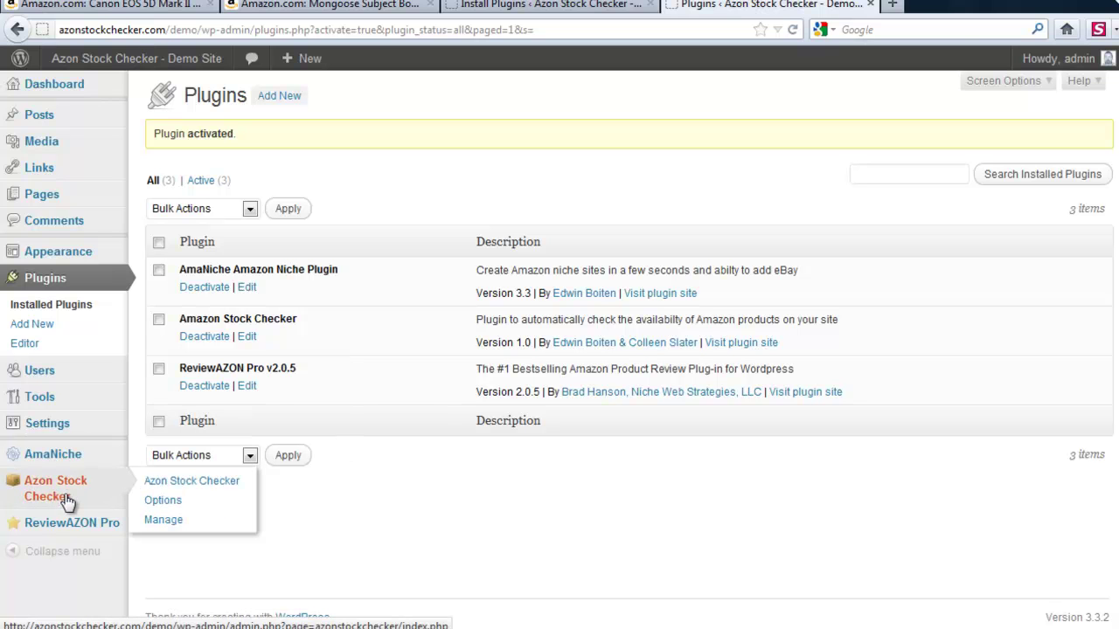
left_click(166, 503)
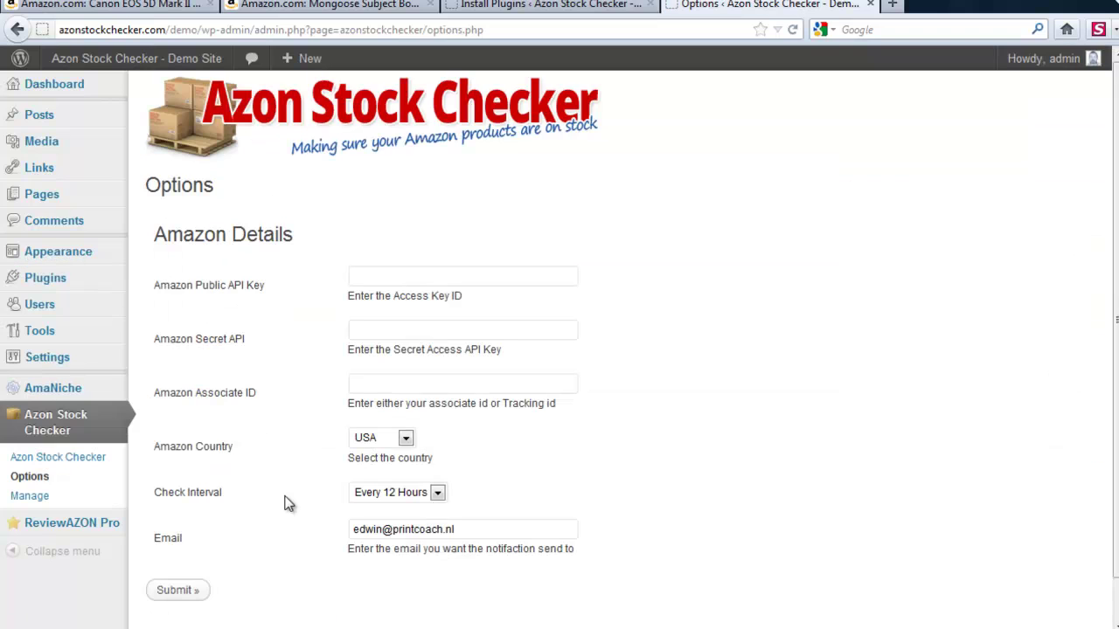
left_click(379, 273)
left_click(380, 272)
left_click(381, 295)
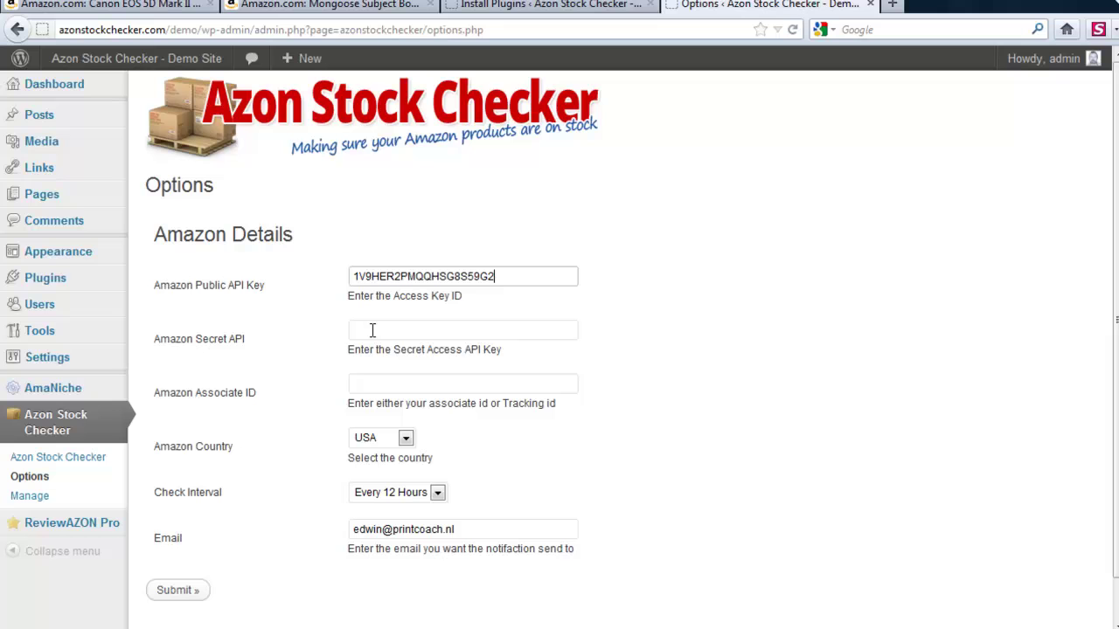
Fill in the saved secret API key and associate ID, then submit the options
left_click(372, 329)
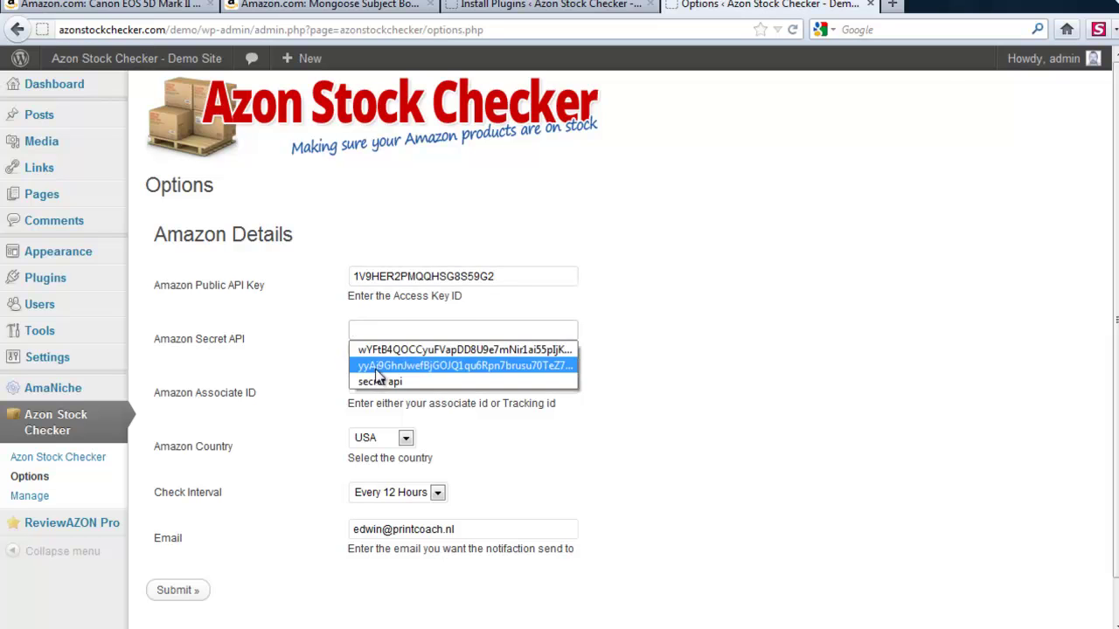
left_click(378, 367)
left_click(371, 383)
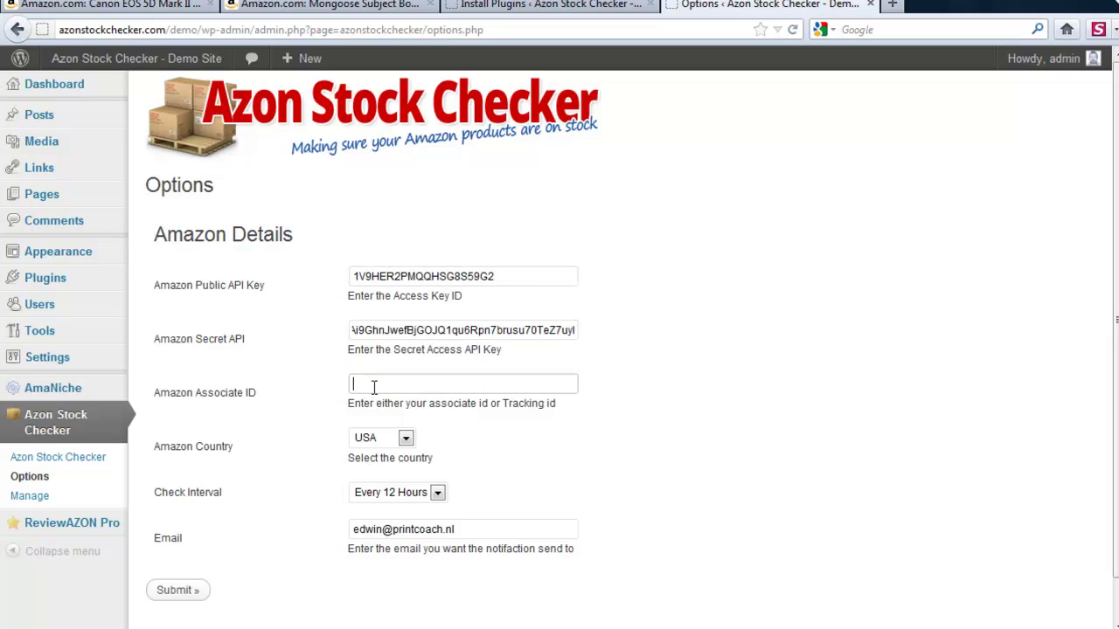
left_click(373, 386)
left_click(376, 422)
left_click(185, 591)
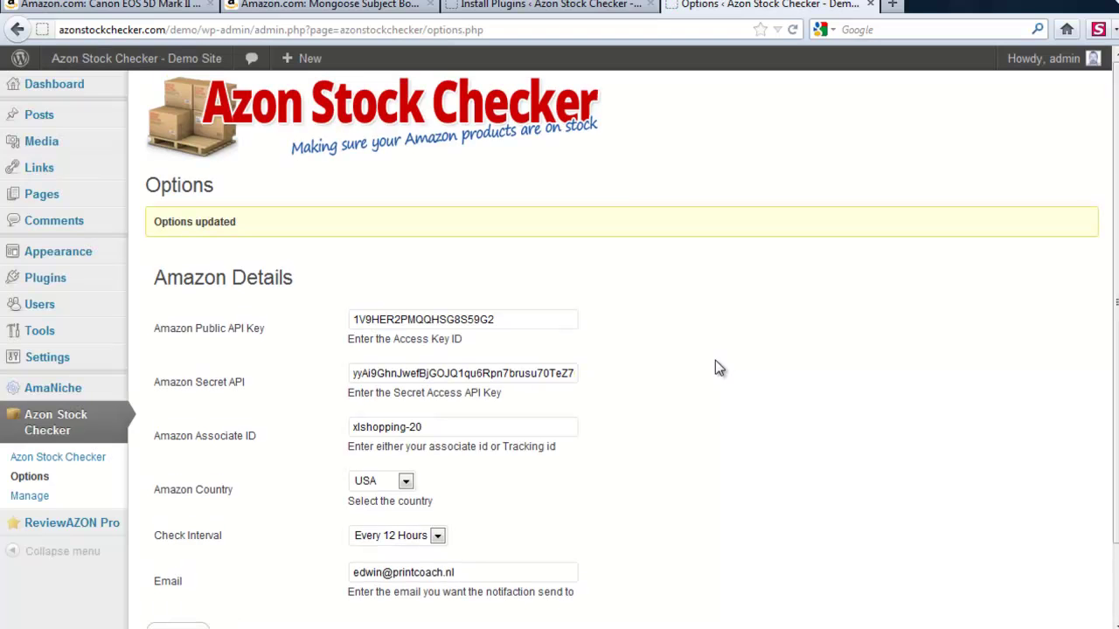
Keep the check interval at Every 12 Hours and go to Azon Stock Checker > Manage
left_click(437, 535)
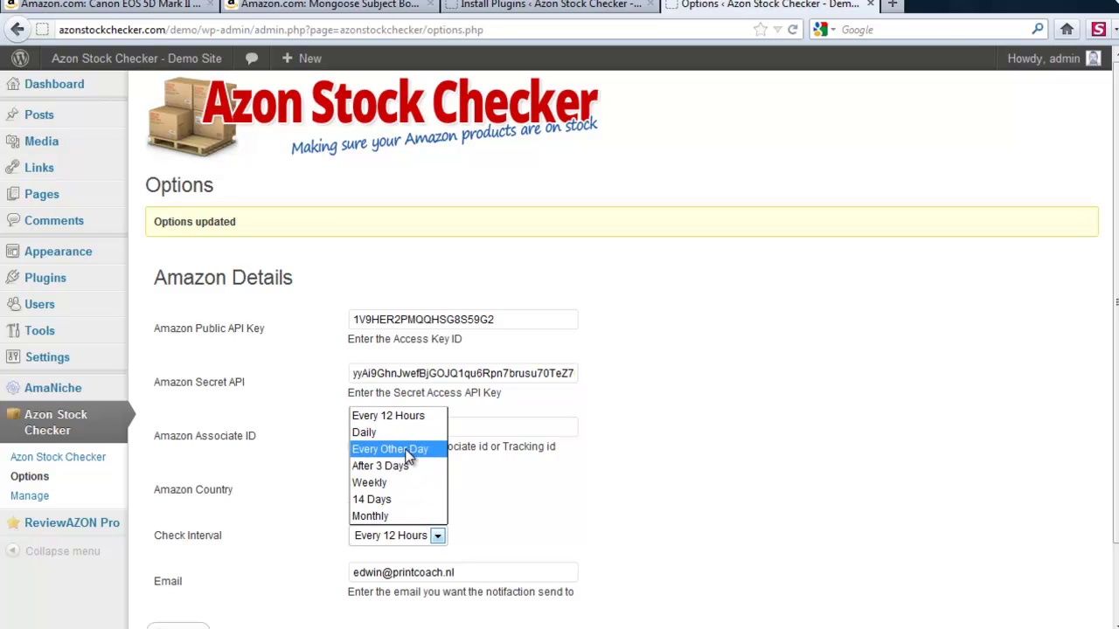
left_click(515, 507)
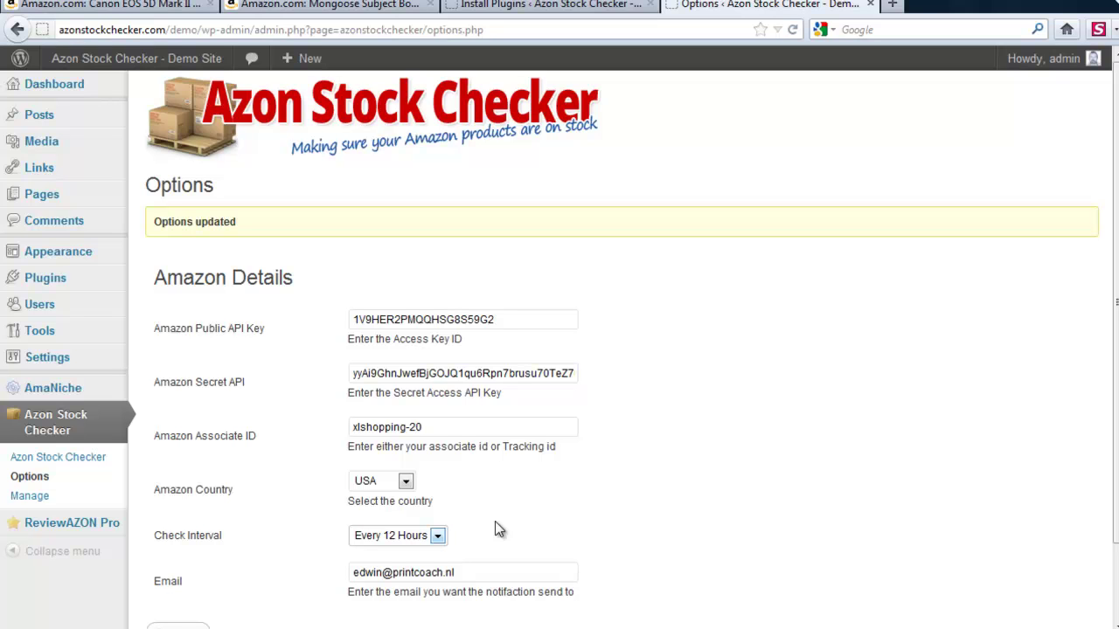
left_click(40, 499)
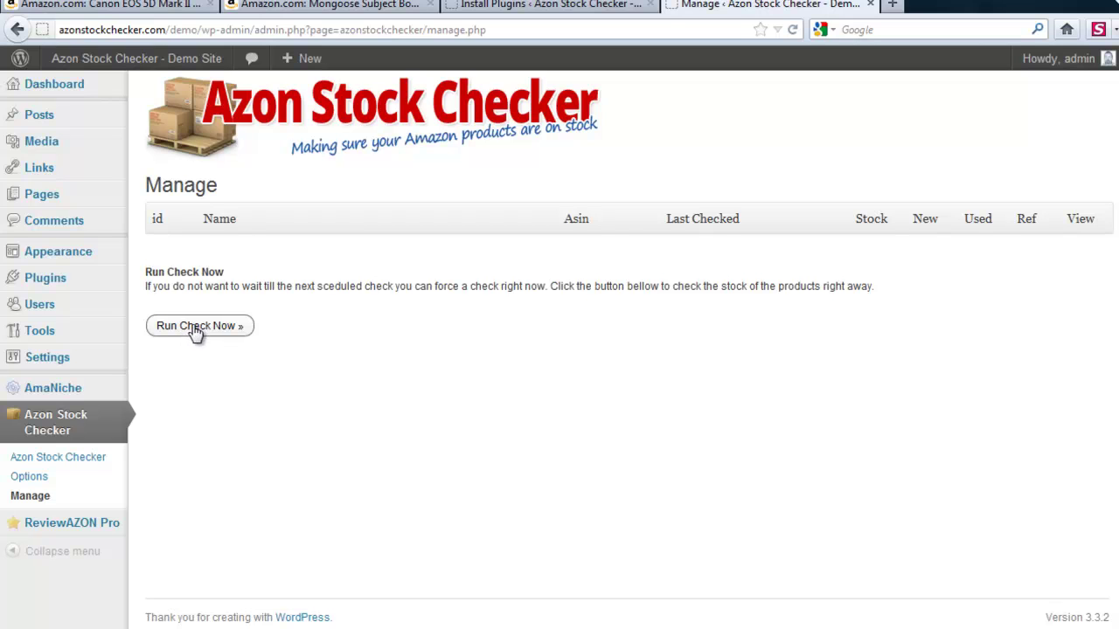
Run a stock check now and review the resulting eight-product table
left_click(195, 328)
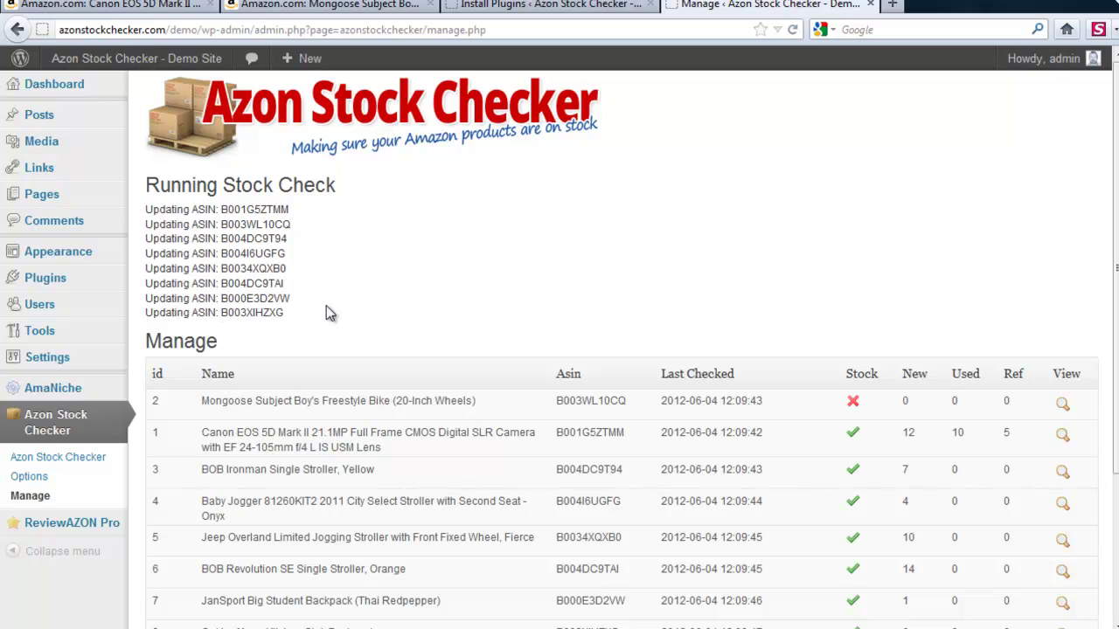
scroll(353, 301, "down", 1)
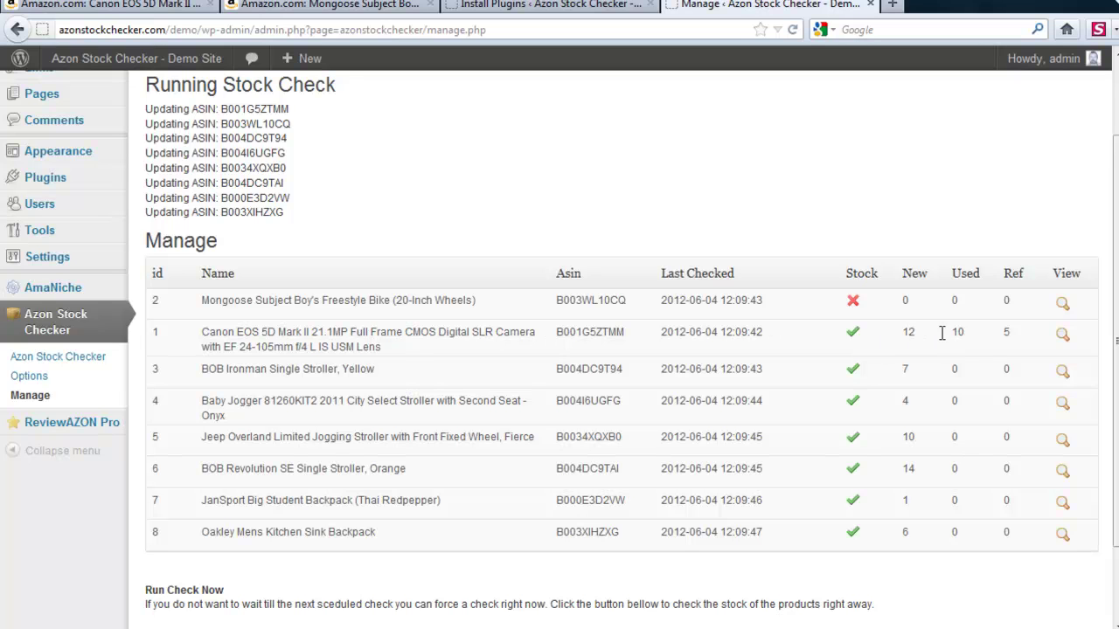
left_click(89, 7)
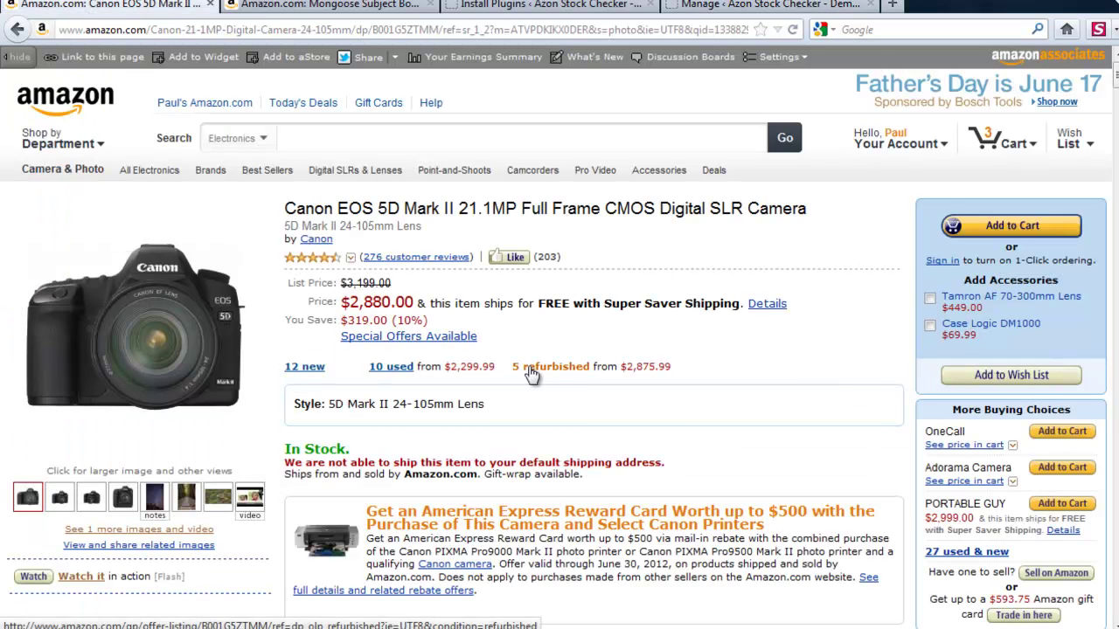
left_click(694, 7)
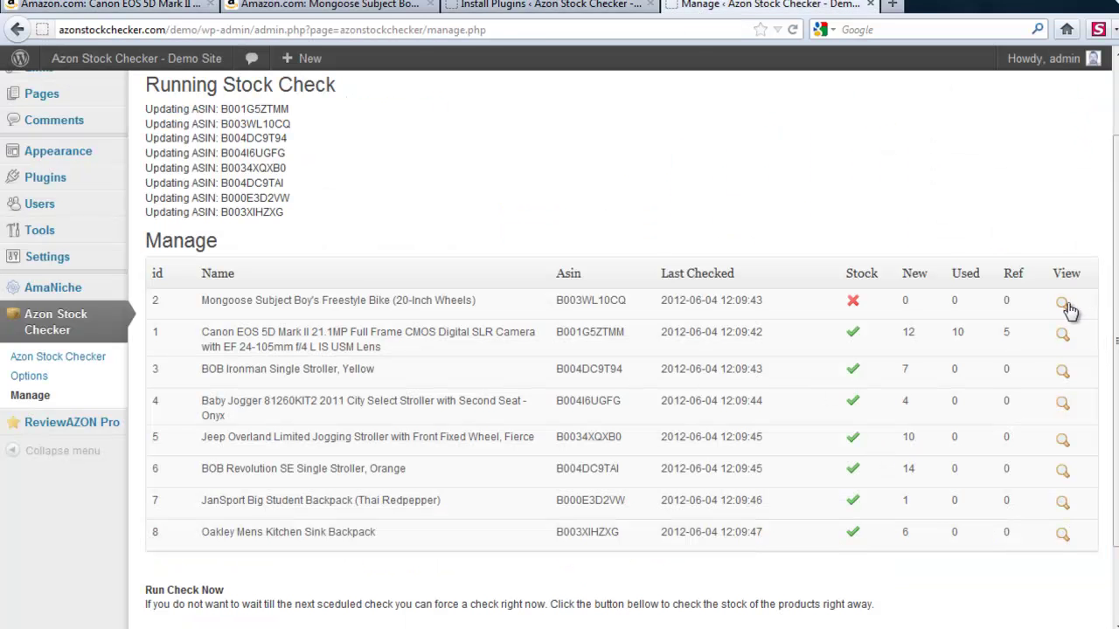
Open the Mongoose bike's details, view its Hello world! post in a new tab, then edit that post
left_click(1065, 306)
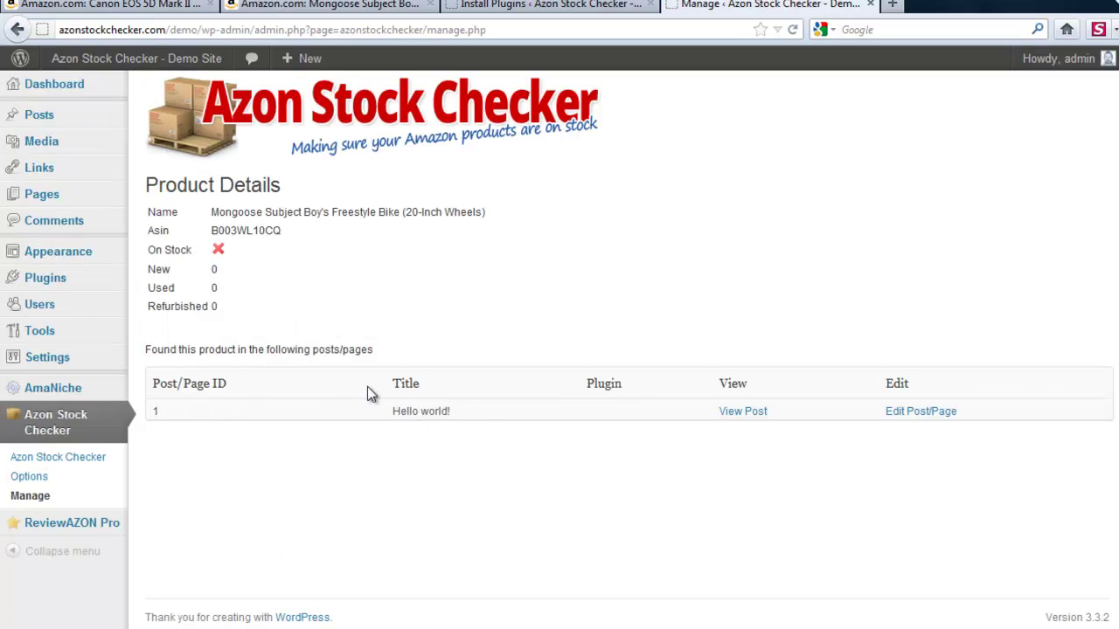
right_click(764, 412)
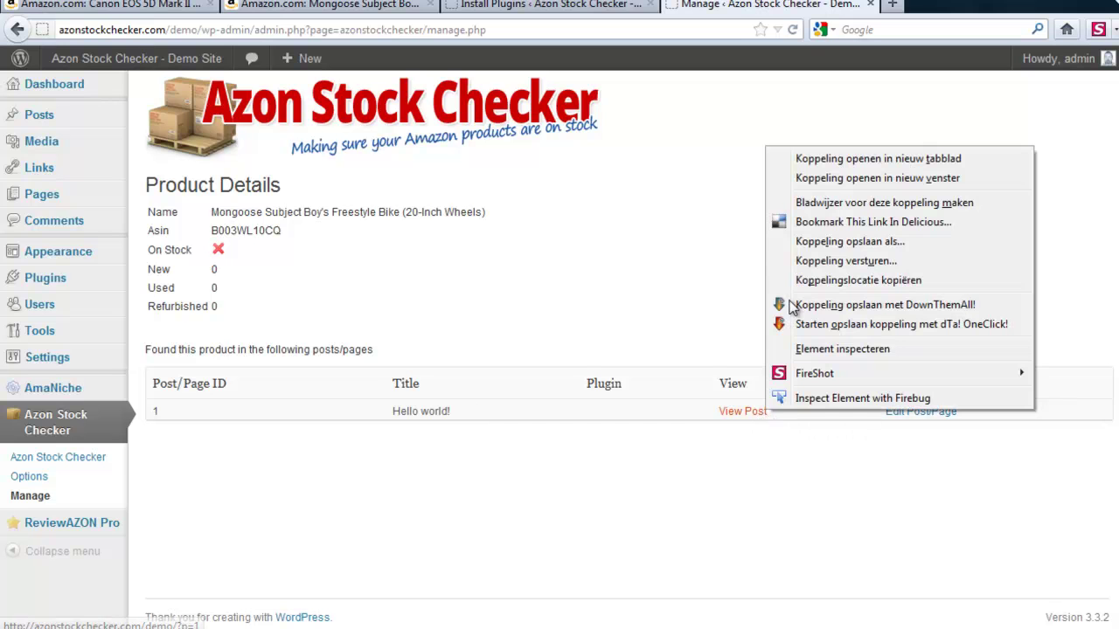
left_click(833, 158)
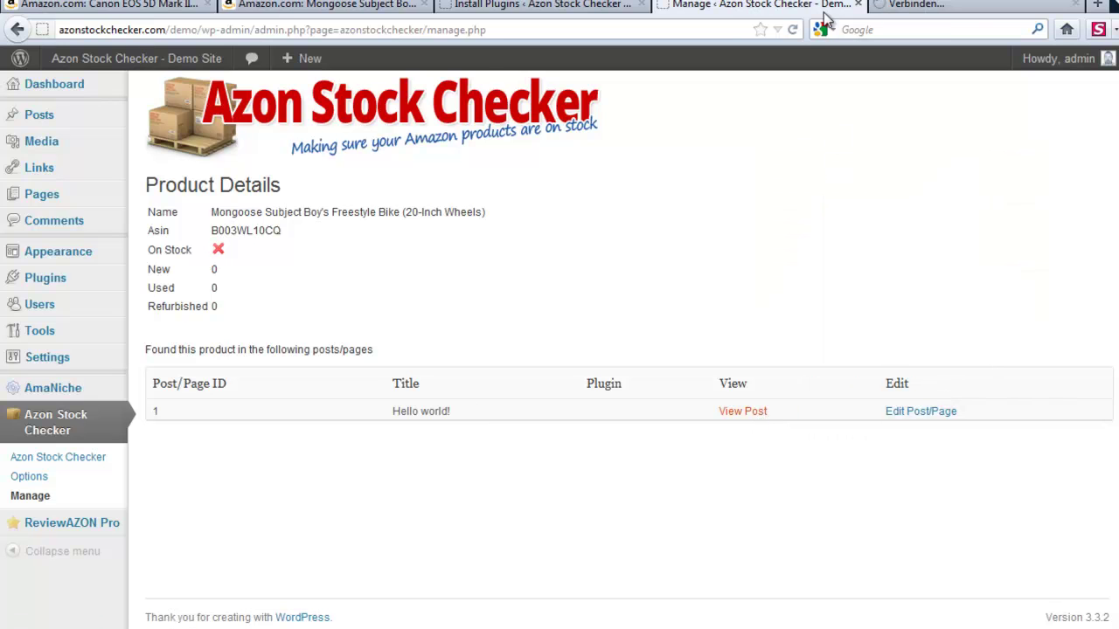
left_click(909, 6)
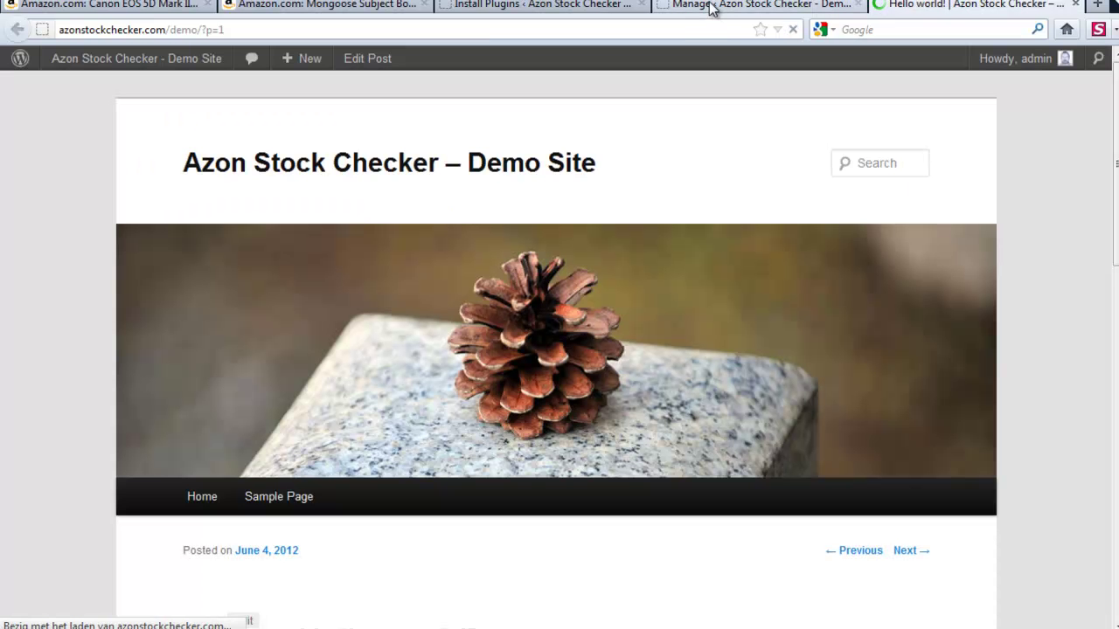
scroll(664, 341, "down", 5)
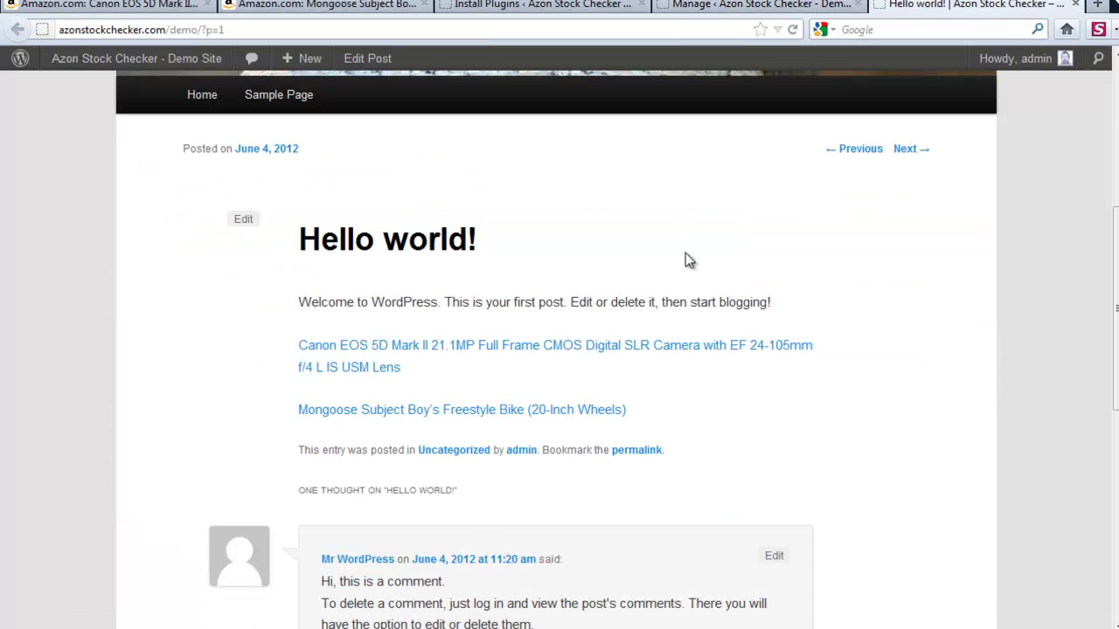
left_click(747, 7)
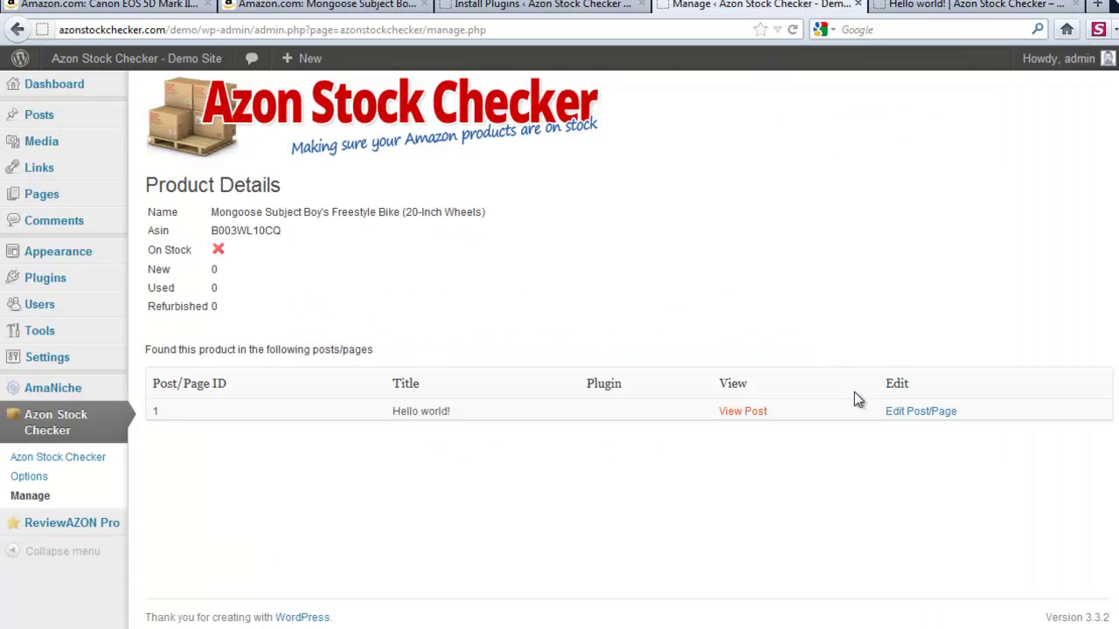
left_click(901, 412)
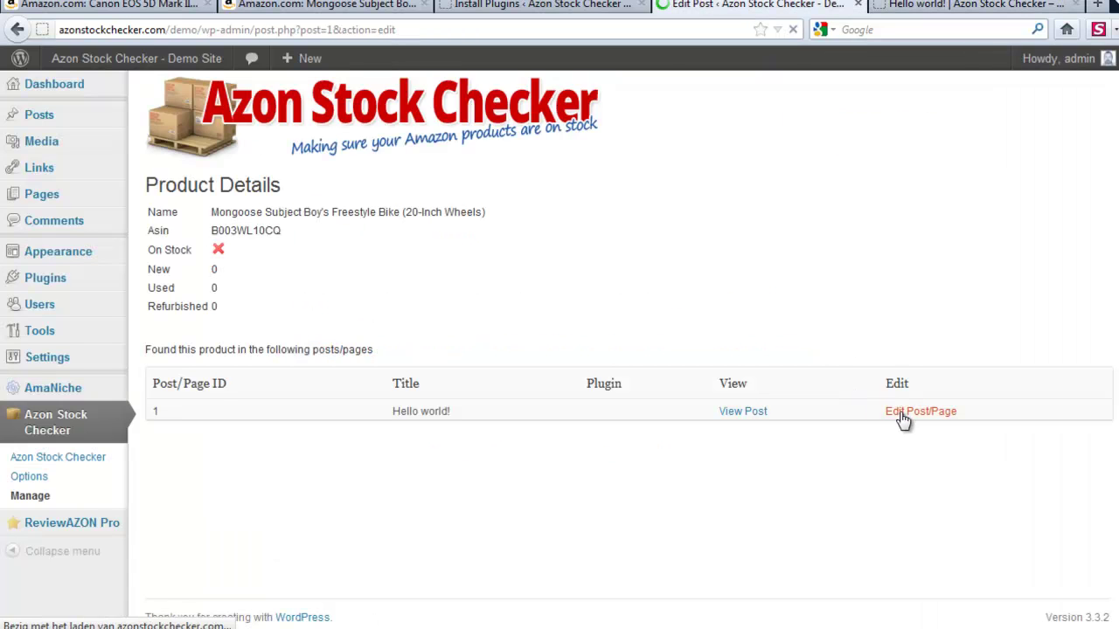